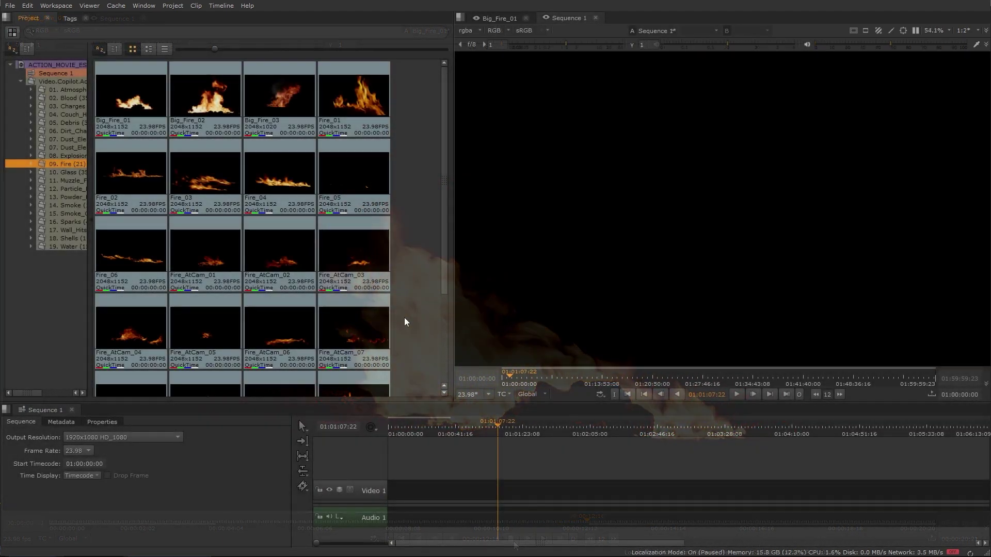
- Add all the fire bin clips to the timeline and slide the Video 2 clip earlier
key("ctrl+a")
left_click_drag(163, 123, 390, 493)
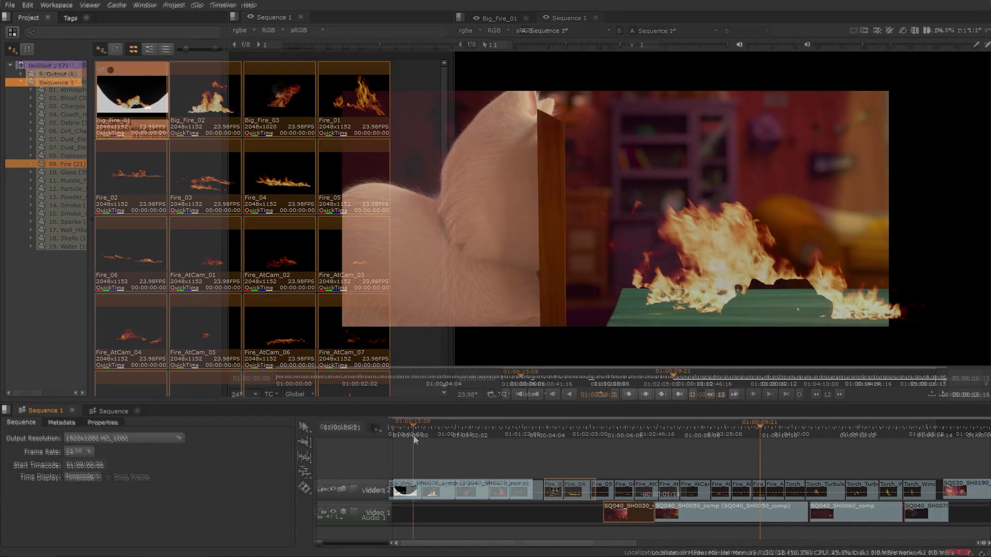
left_click_drag(554, 491, 545, 492)
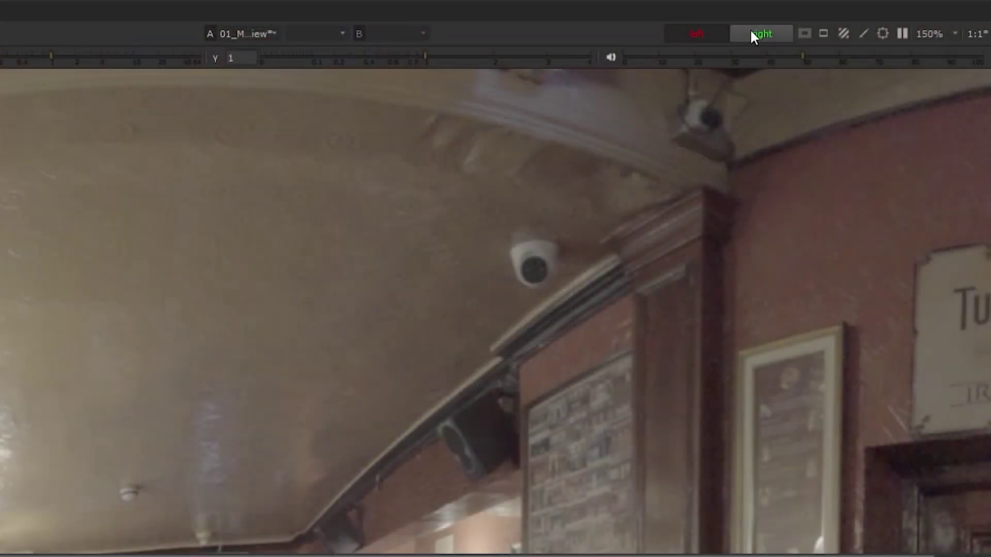
- Show the stereo shot's right-eye view, then playblast the robot shot from Maya's PLAY shelf button
left_click(762, 31)
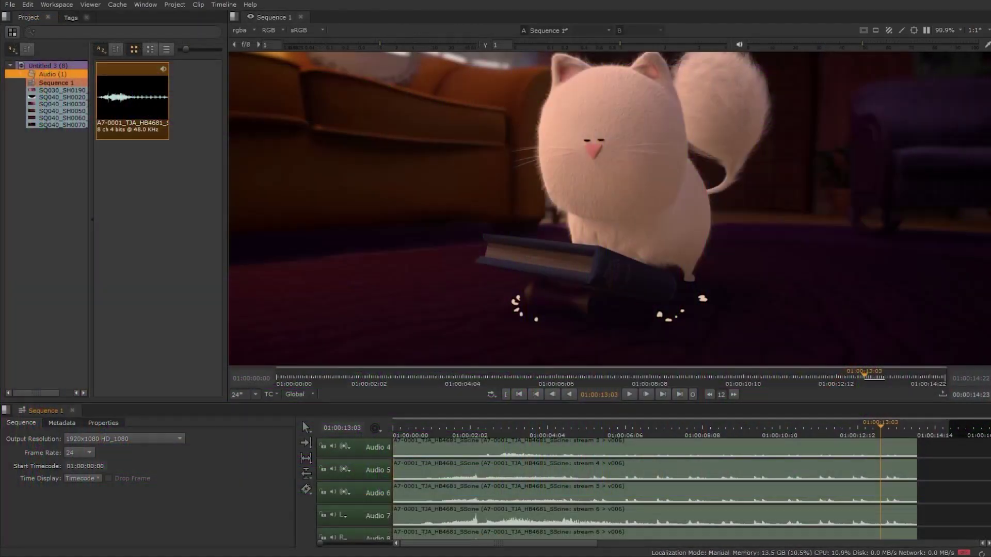
scroll(654, 490, "down", 1)
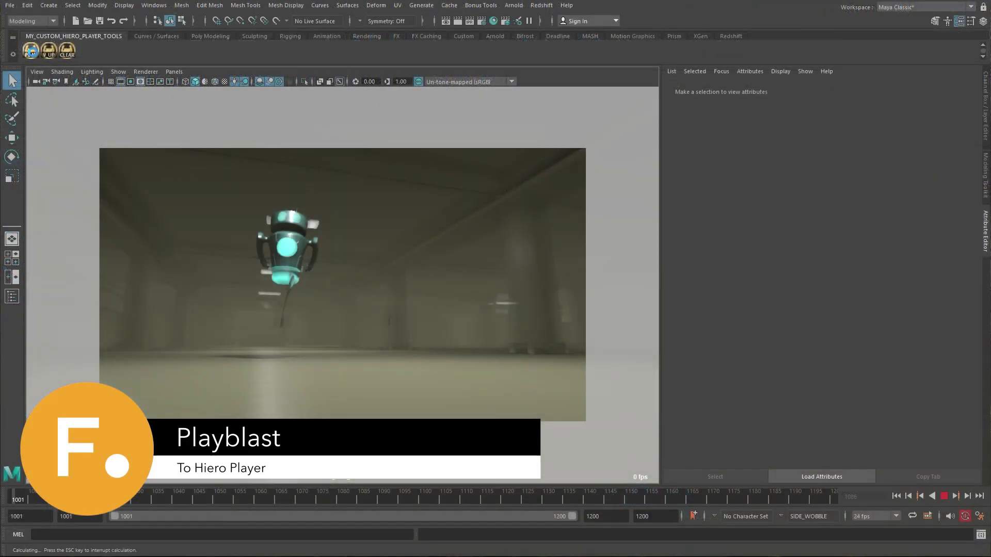
left_click(63, 112)
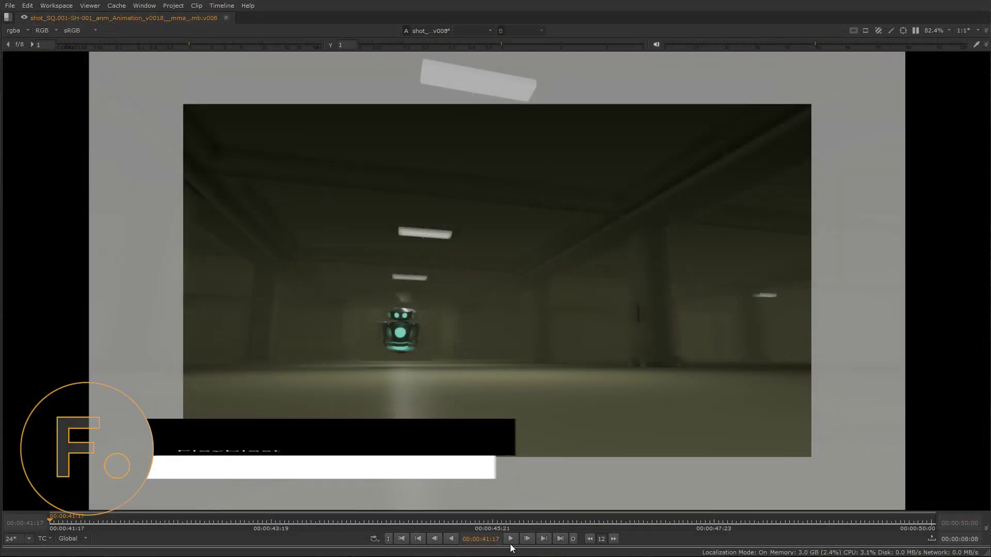
- Play back the robot playblast in the viewer at 24 fps
left_click(507, 540)
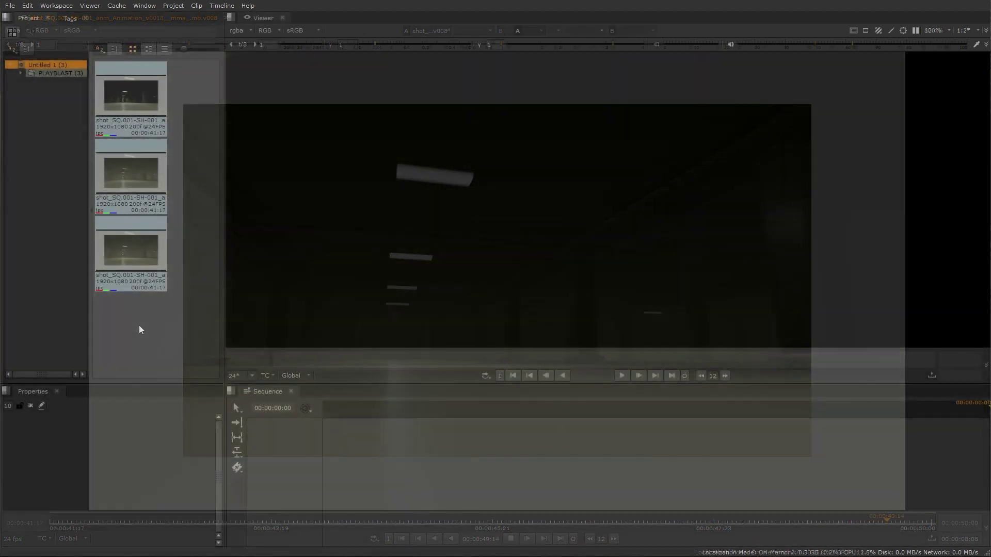
- Put the three PLAYBLAST clips into Sequence 1, set the first shot to Max Version, and scrub it
left_click_drag(139, 325, 342, 458)
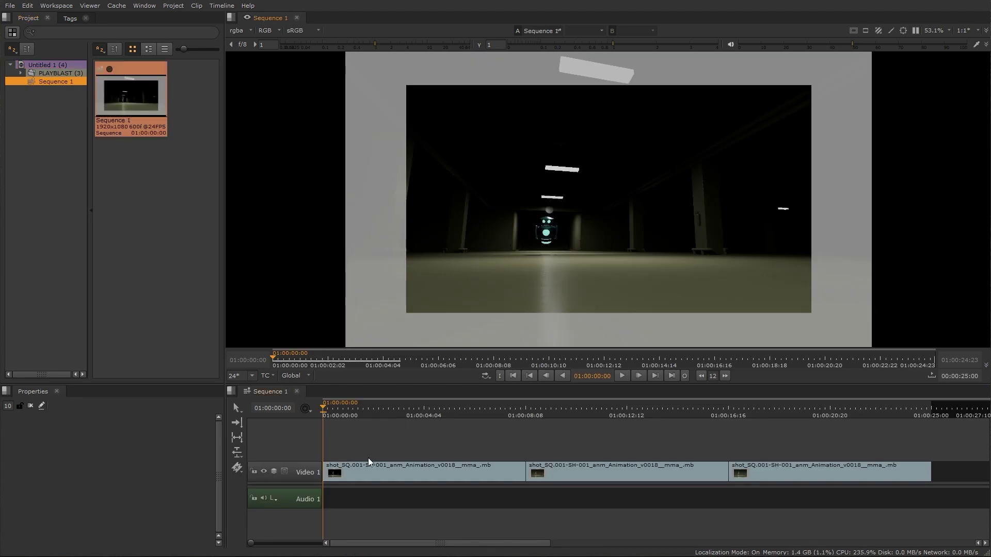
left_click(10, 6)
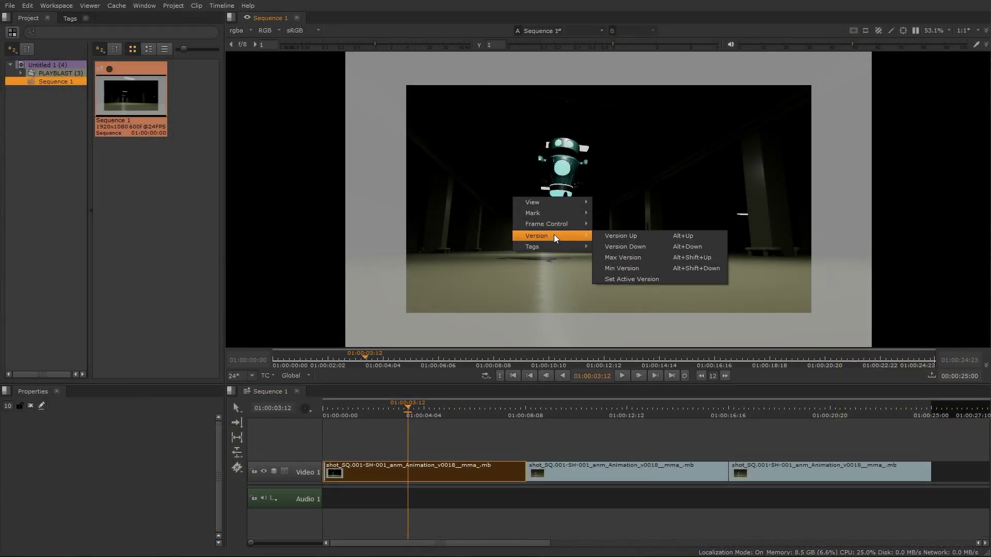
left_click(628, 265)
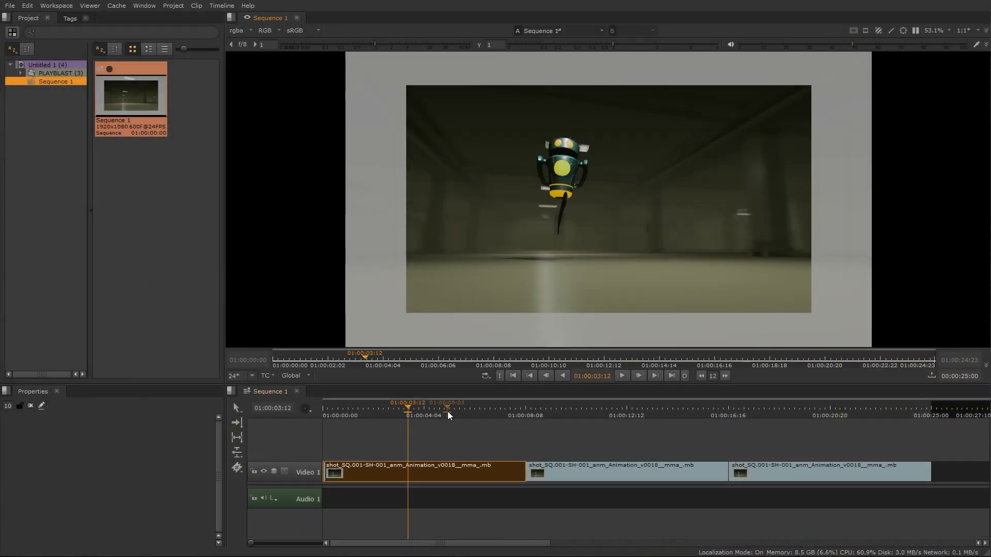
left_click_drag(443, 413, 412, 414)
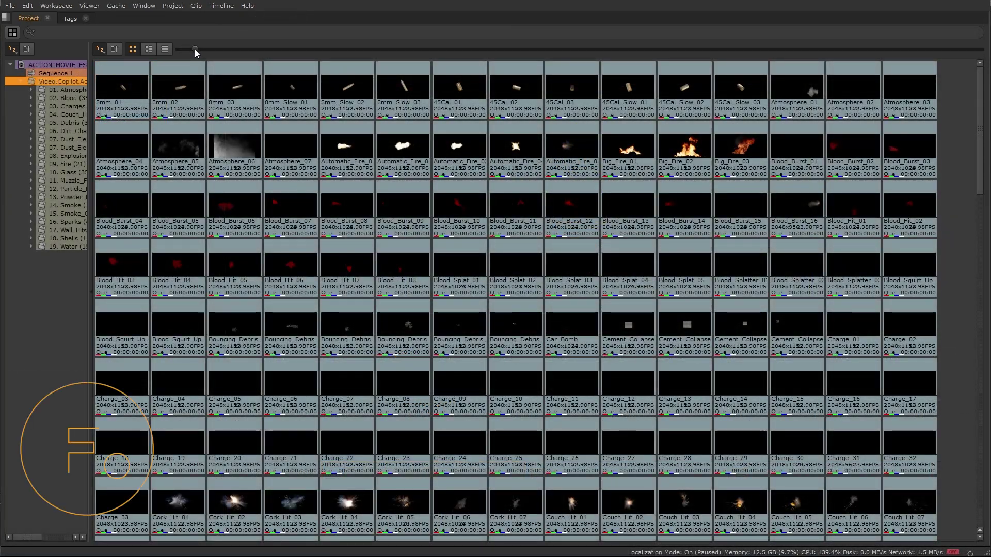
- Enlarge library thumbnails, place every Fire bin clip on Video 1, and scrub through them
left_click_drag(193, 48, 532, 78)
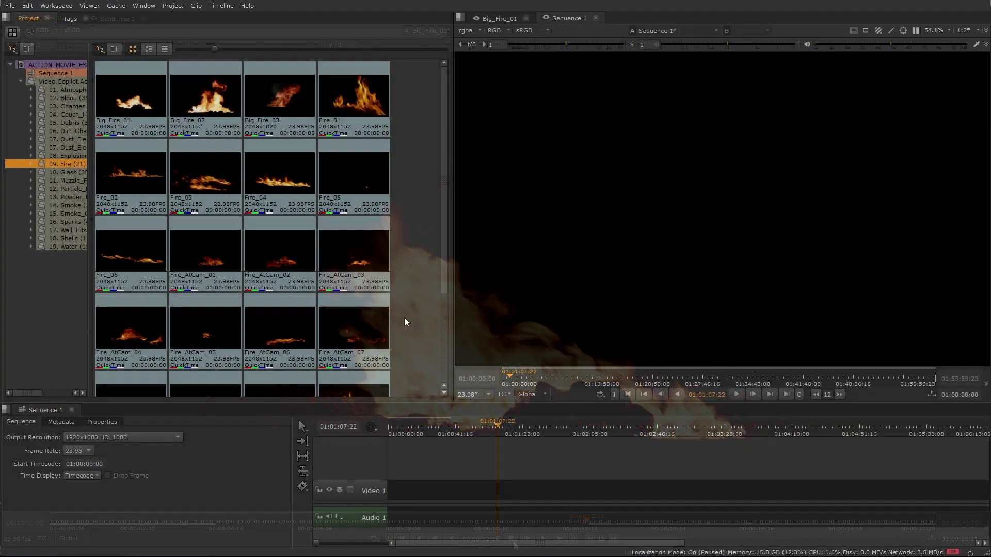
key("ctrl+a")
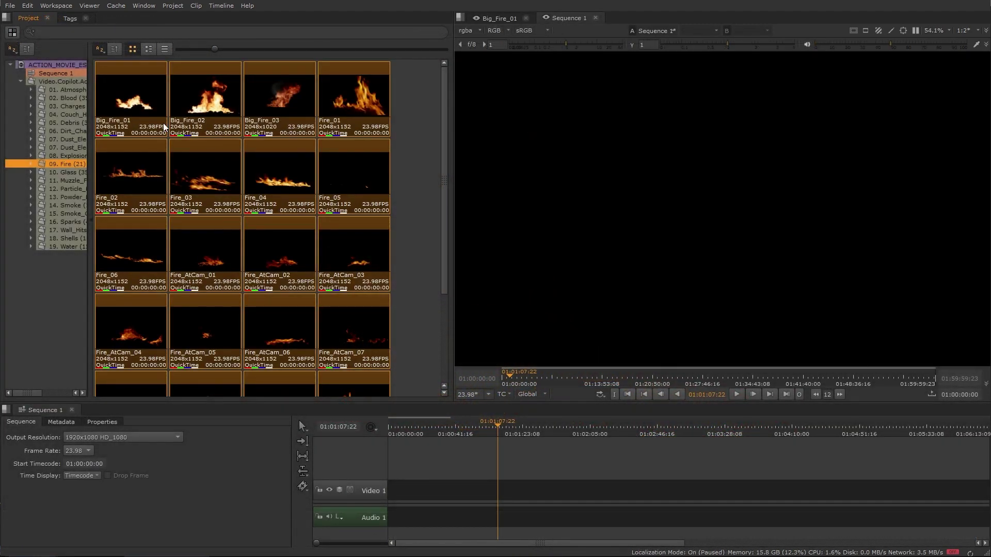
left_click_drag(309, 320, 390, 492)
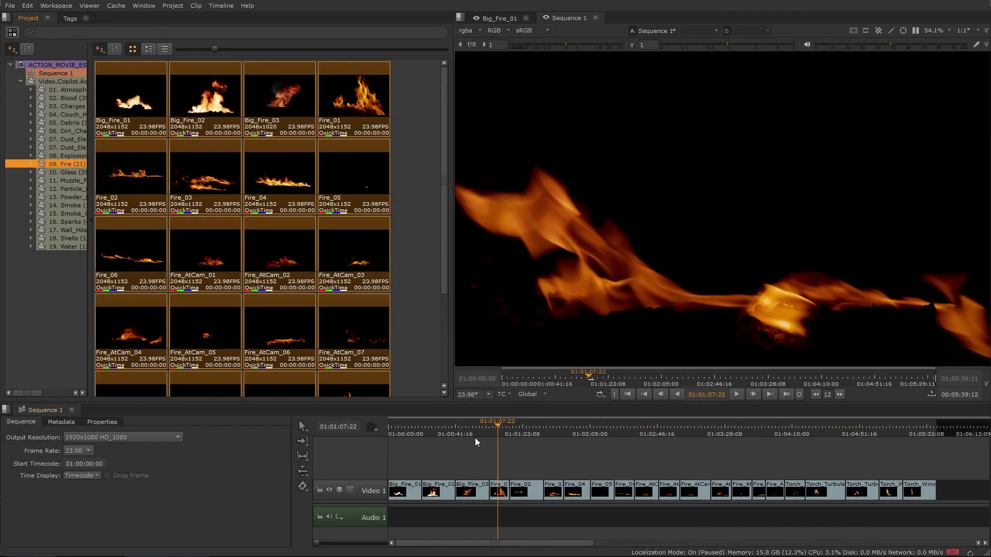
left_click_drag(423, 436, 572, 447)
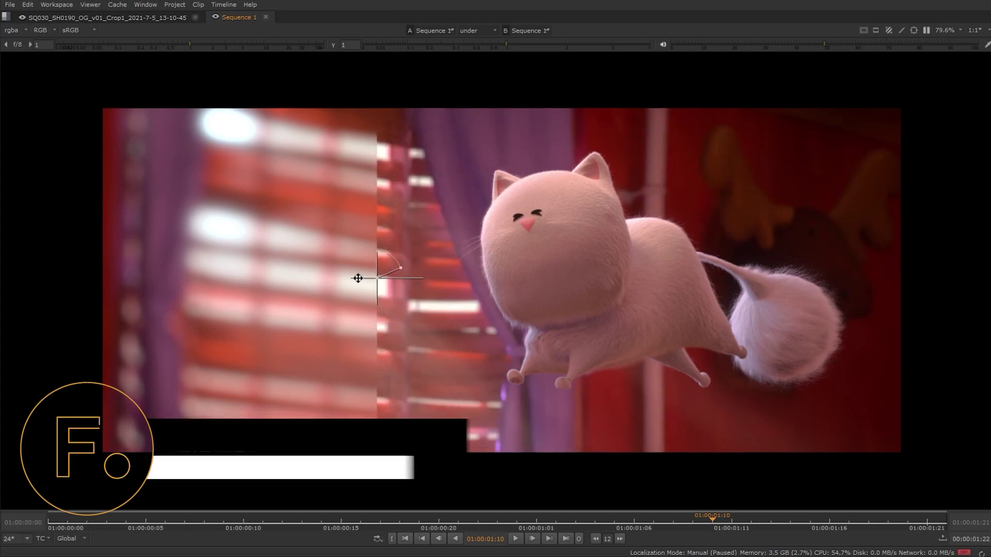
- Move the wipe further right across the cat, then play the renders side by side horizontally
left_click_drag(358, 279, 430, 278)
left_click(491, 30)
left_click(495, 74)
left_click(516, 538)
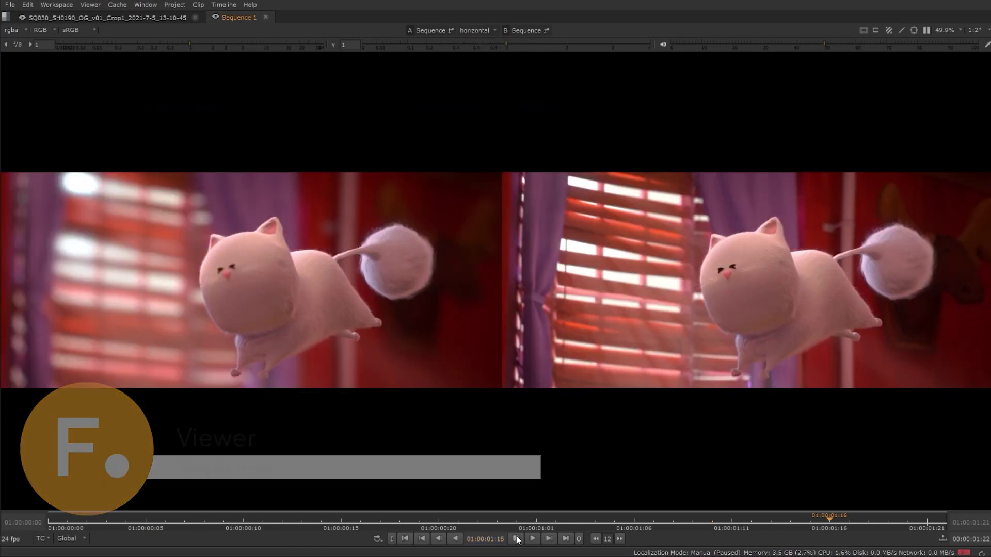
left_click(516, 539)
- Set the A/B compare mode back to under to overlay the two cat renders
left_click(475, 31)
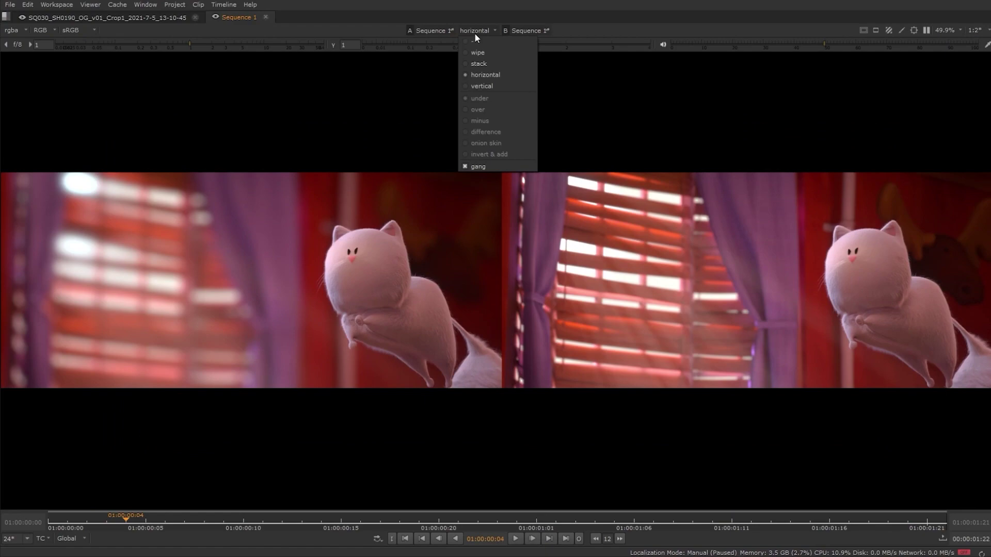
left_click(479, 98)
left_click(481, 31)
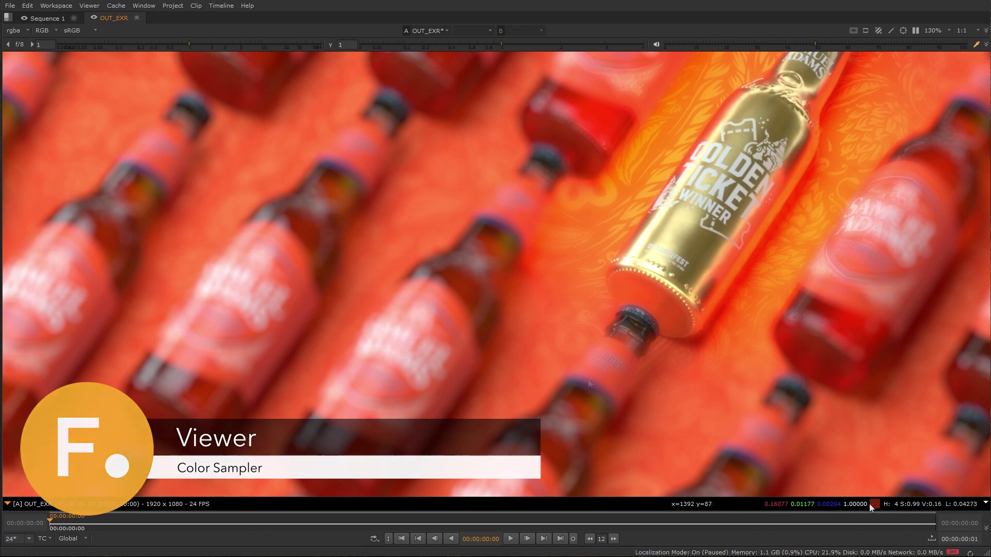
- Nudge the viewer gain, then cycle the OUT_EXR layers from rgba through Puzzle, AO and ID
left_click(192, 44)
mouse_move(191, 43)
left_mouse_down()
mouse_move(229, 48)
mouse_move(157, 46)
mouse_move(175, 48)
left_mouse_up()
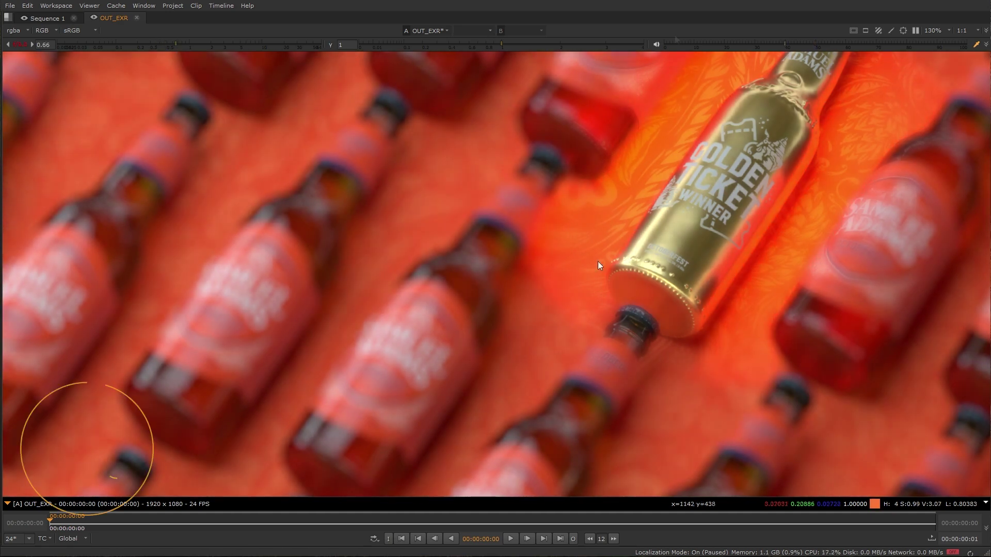
key("Page_Down")
key("Page_Down")
key("Page_Down")
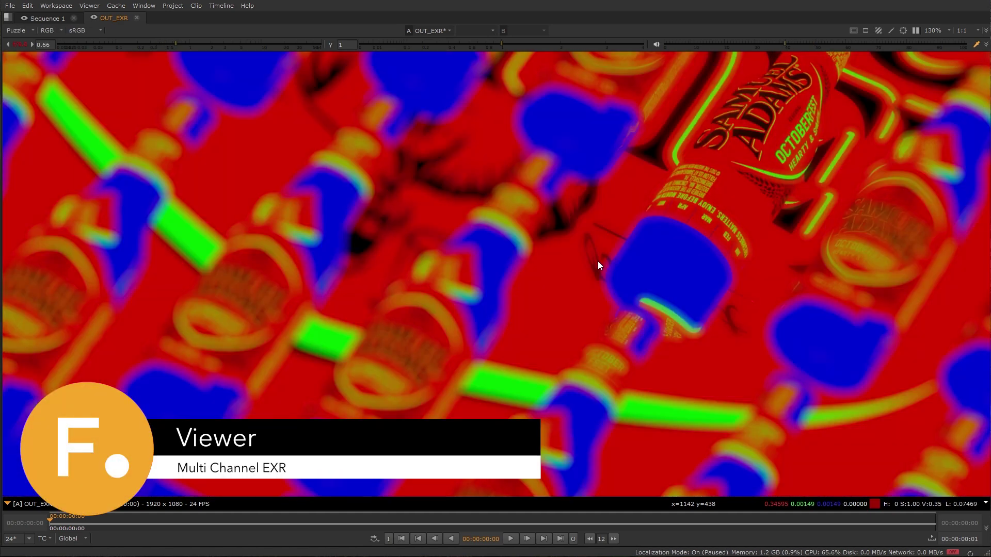
key("Page_Down")
key("Page_Down")
key("Page_Down")
key("Page_Down")
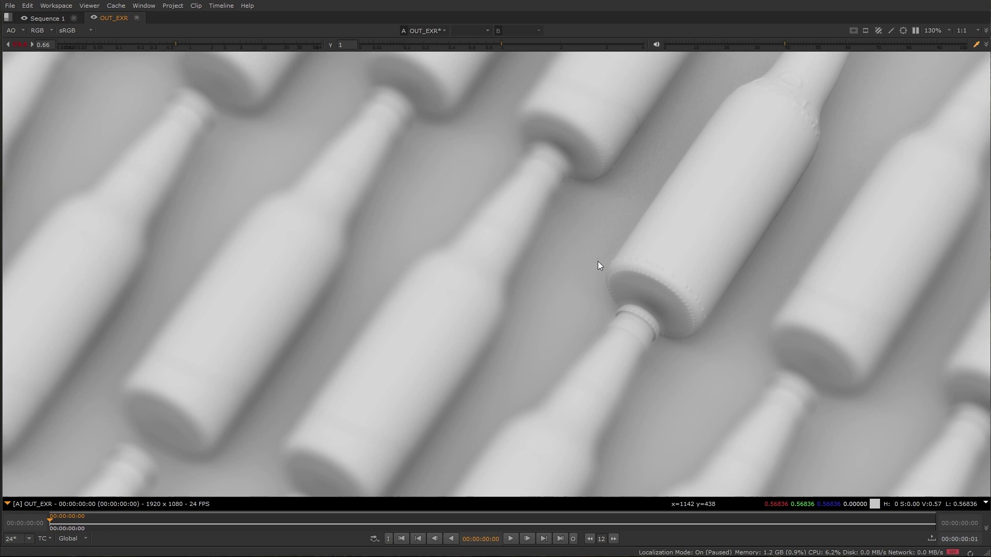
key("Page_Down")
key("Page_Down")
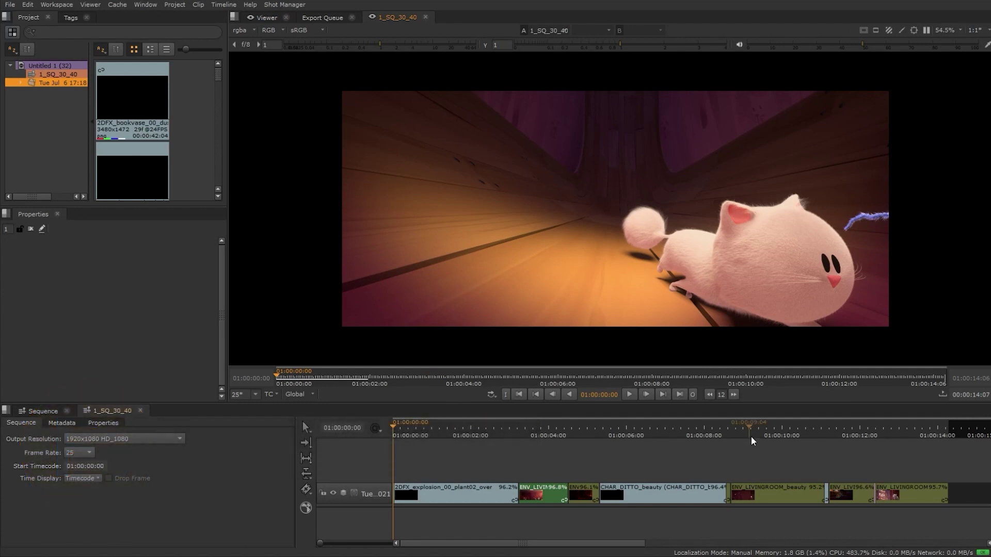
- Jump to the cup shot at 01:00:09:16, marquee-select the first clips, and open Shot Manager actions
left_click_drag(751, 435, 768, 432)
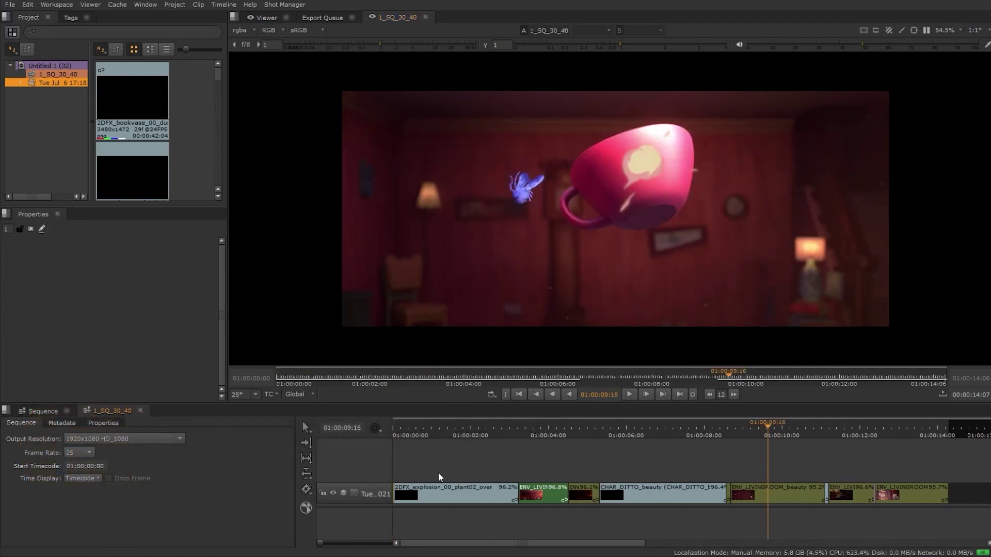
left_click_drag(419, 454, 746, 493)
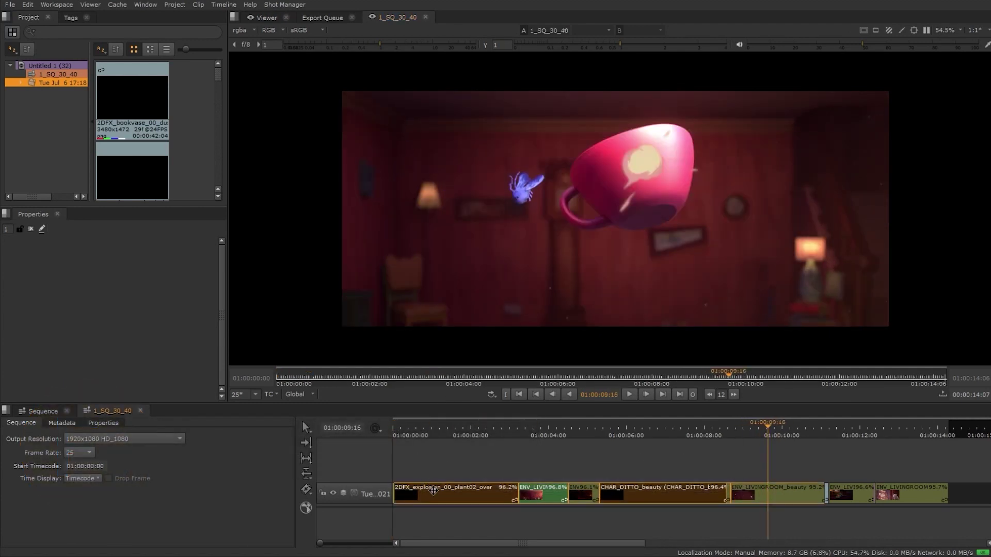
right_click(433, 490)
mouse_move(475, 471)
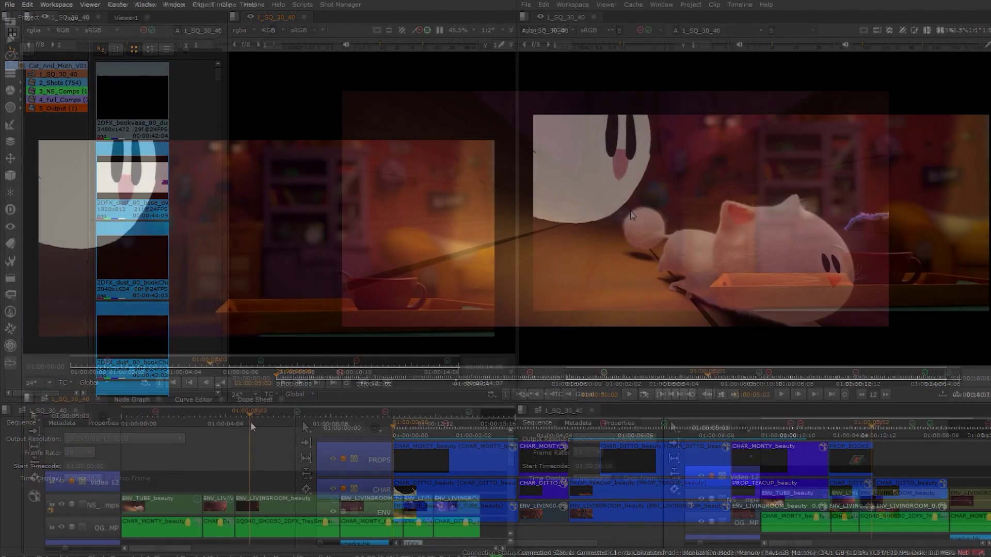
- At 01:00:07:23, zoom in and annotate: yellow circle on the shelf object, blue on the chair leg
left_click_drag(253, 427, 322, 416)
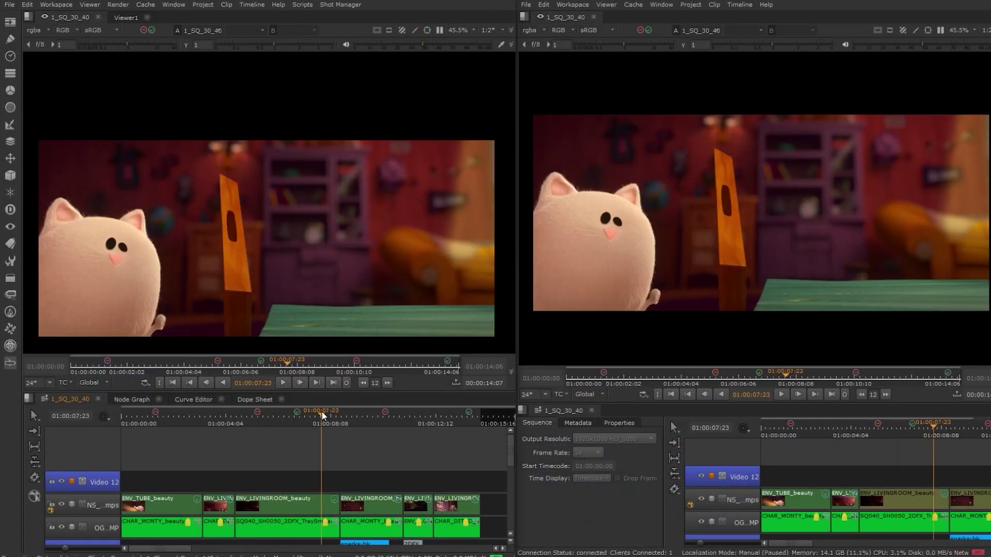
scroll(343, 219, "up", 5)
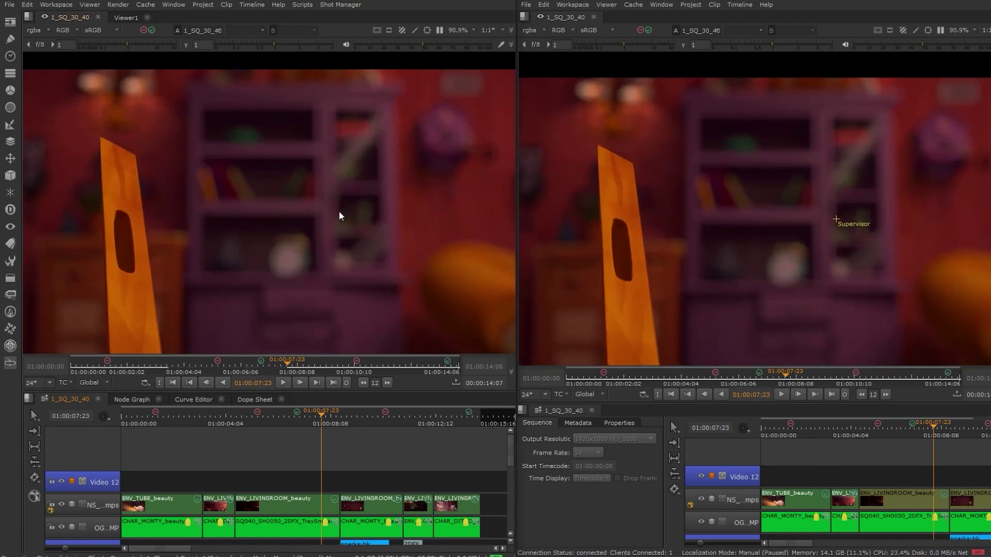
left_click_drag(324, 266, 317, 224)
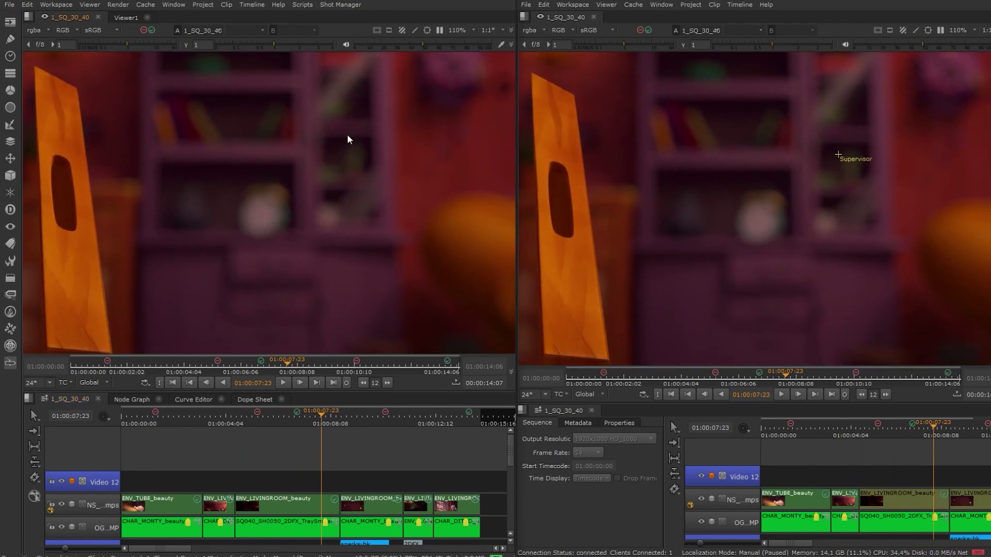
left_click(416, 29)
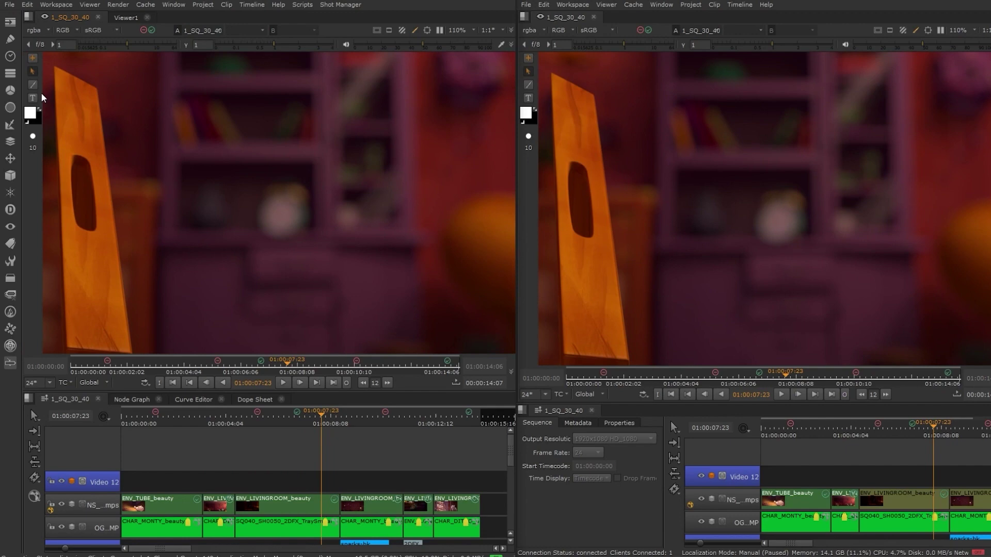
mouse_move(254, 150)
left_mouse_down()
mouse_move(335, 271)
mouse_move(410, 206)
mouse_move(393, 149)
mouse_move(364, 124)
left_mouse_up()
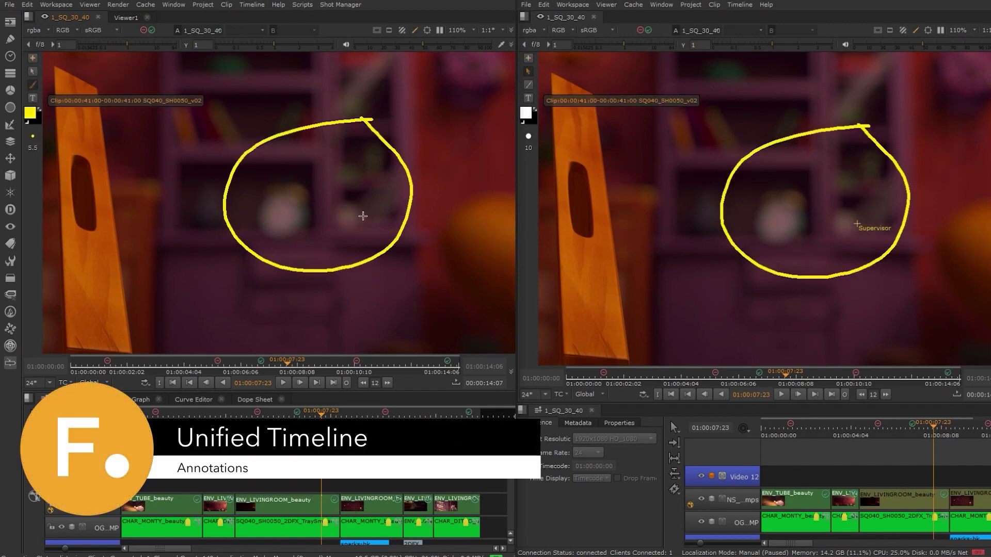
mouse_move(451, 154)
left_mouse_down()
mouse_move(317, 217)
mouse_move(506, 262)
left_mouse_up()
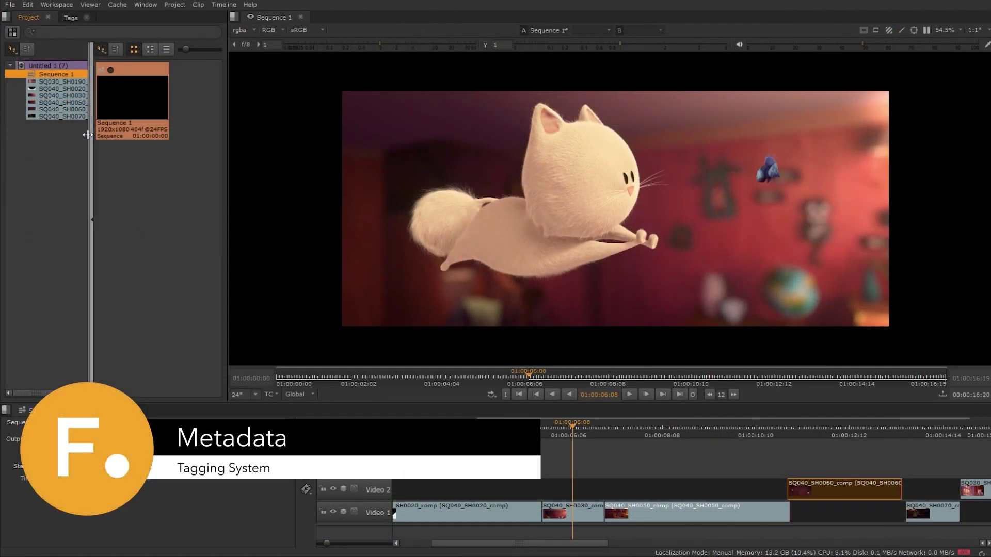
- Drop the Status folder's Final tag onto SQ040_SH0030 and enter the artist's name in its data
left_click(71, 18)
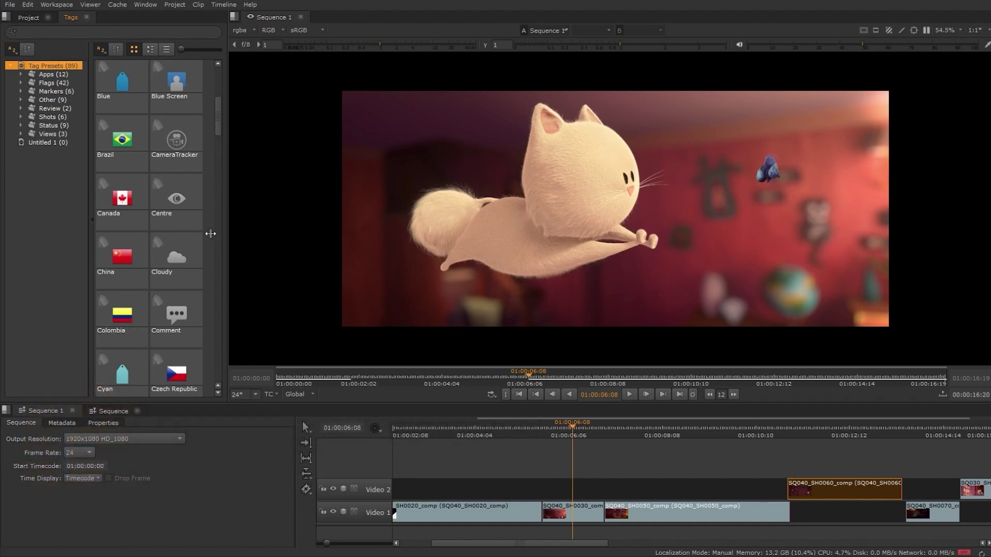
left_click(53, 126)
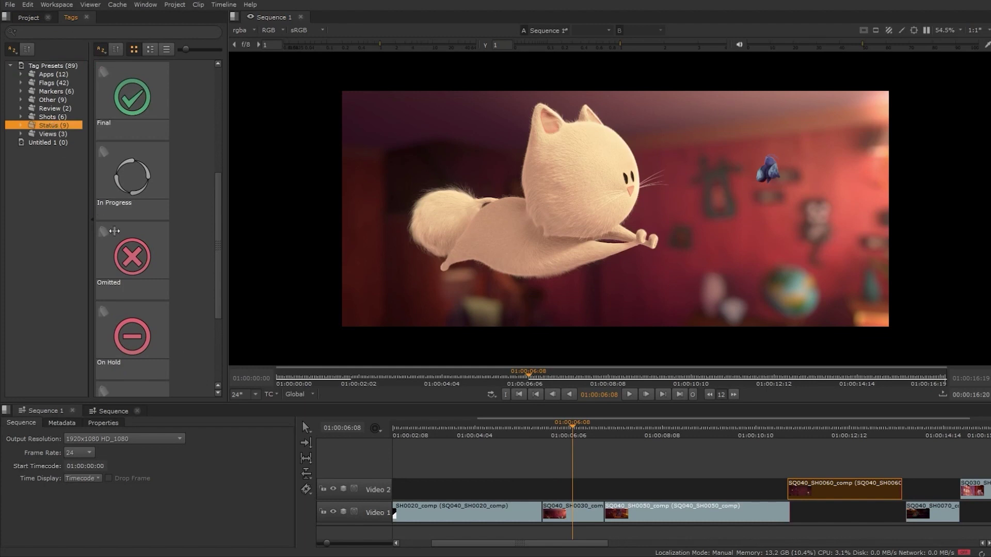
left_click_drag(129, 98, 584, 510)
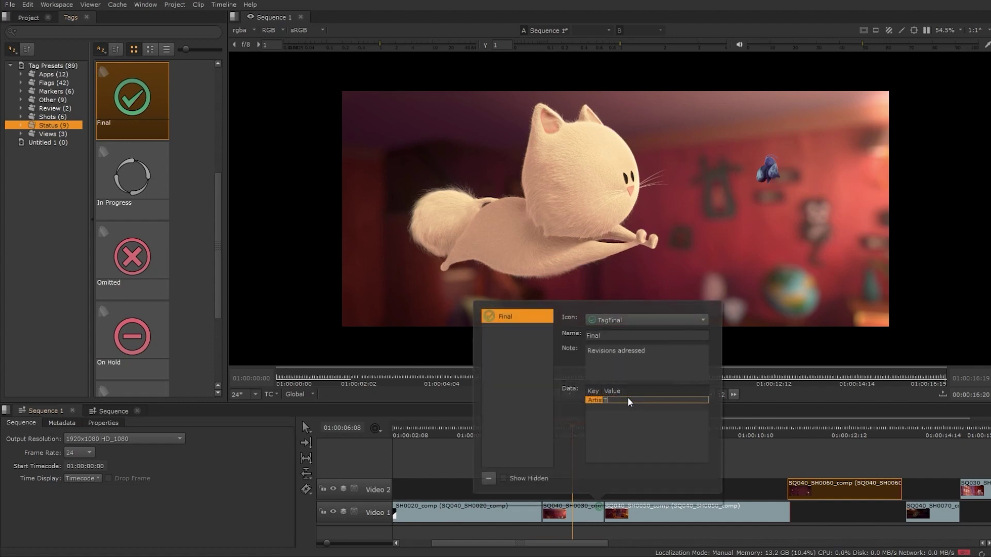
type("R")
key("Return")
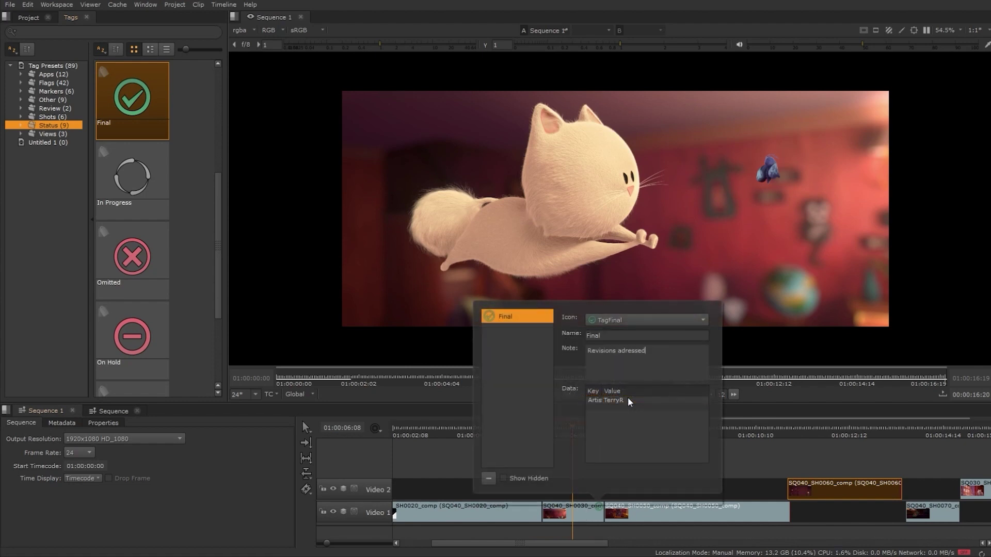